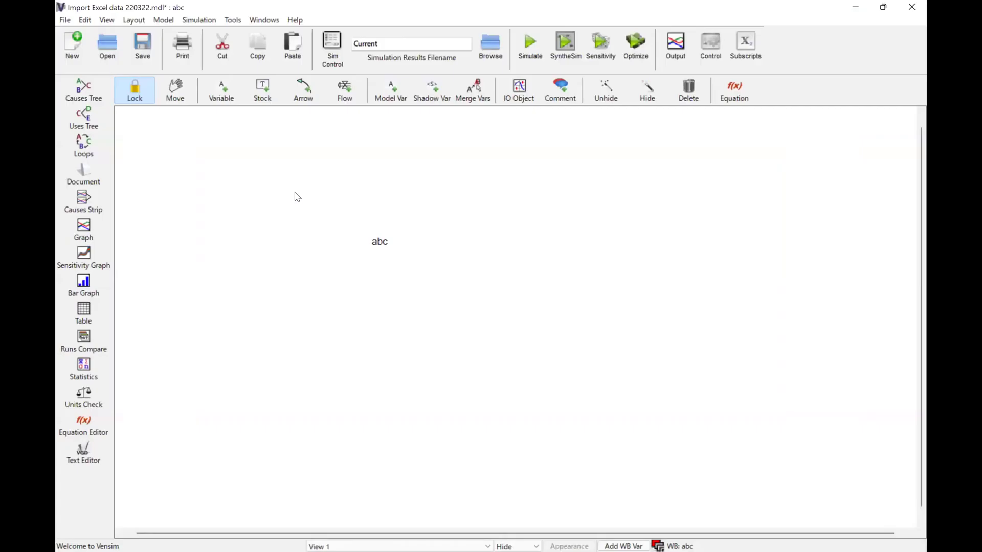
# Select the abc variable on the Vensim sketch
pyautogui.click(381, 243)
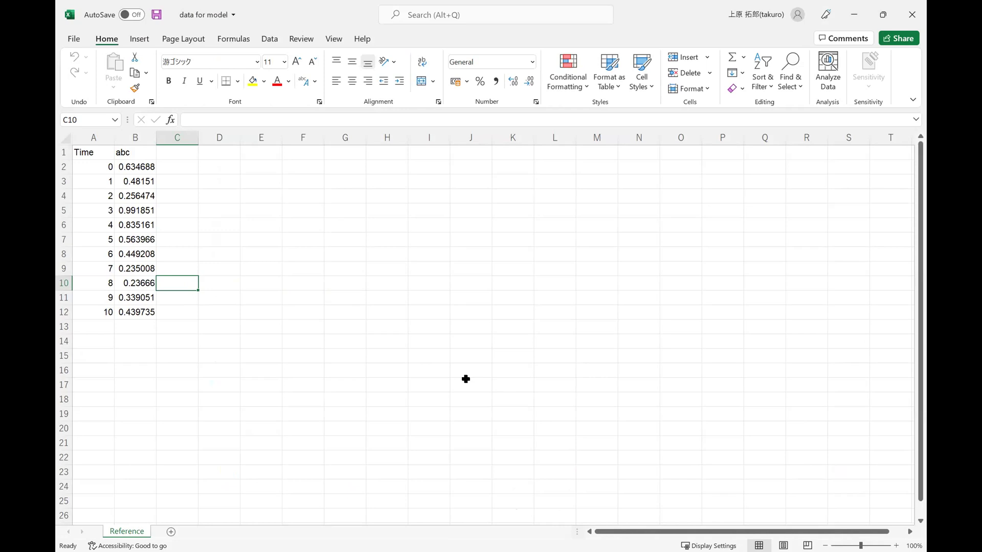
# Check the abc header in B1 and the Time header in A1
pyautogui.click(146, 155)
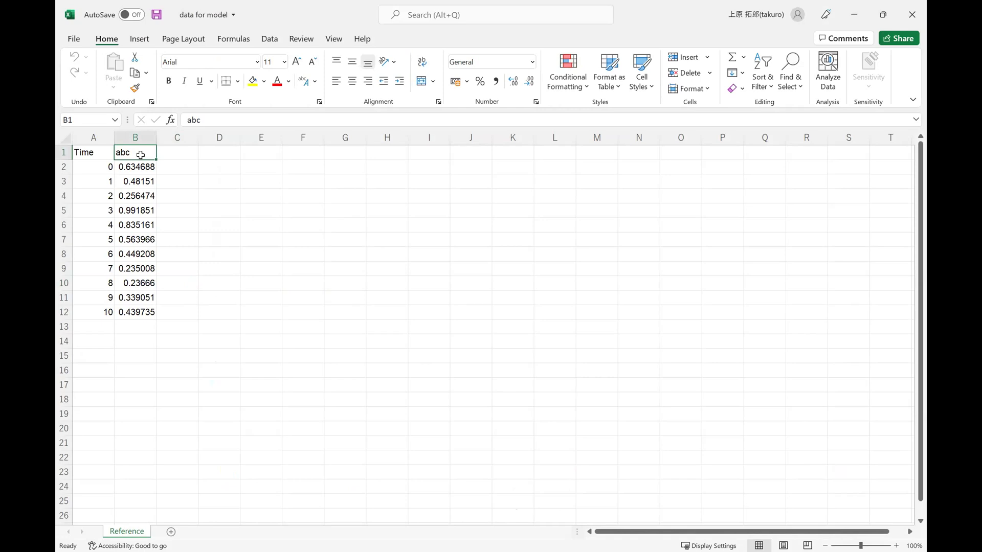
pyautogui.click(102, 156)
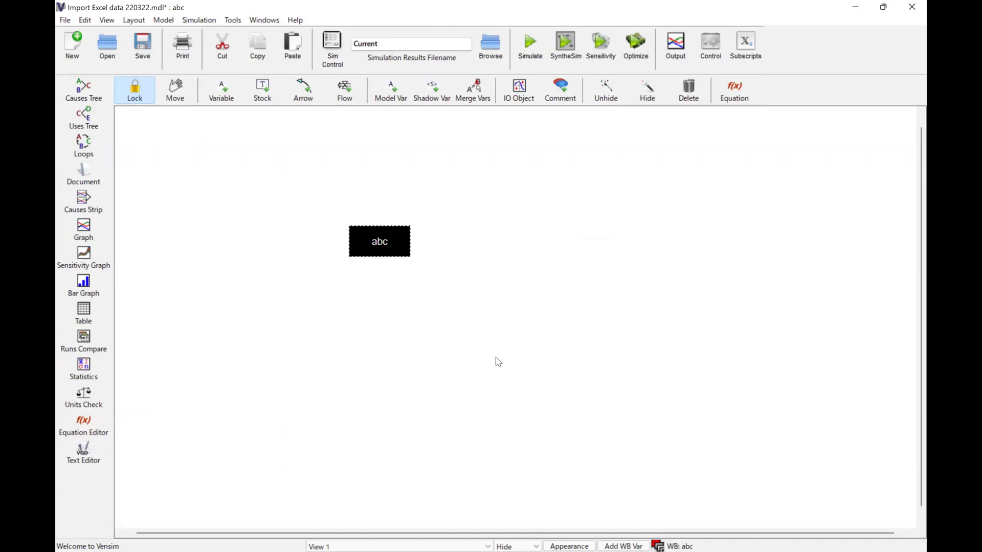
# Import the data for model workbook as a dataset, with Range All off and Time running Down
pyautogui.click(161, 21)
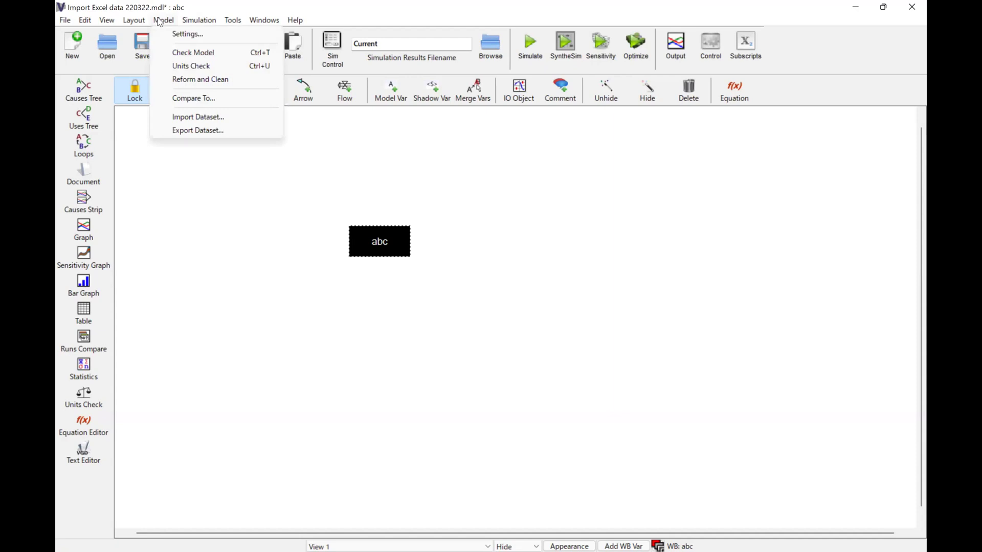
pyautogui.click(214, 121)
pyautogui.click(213, 125)
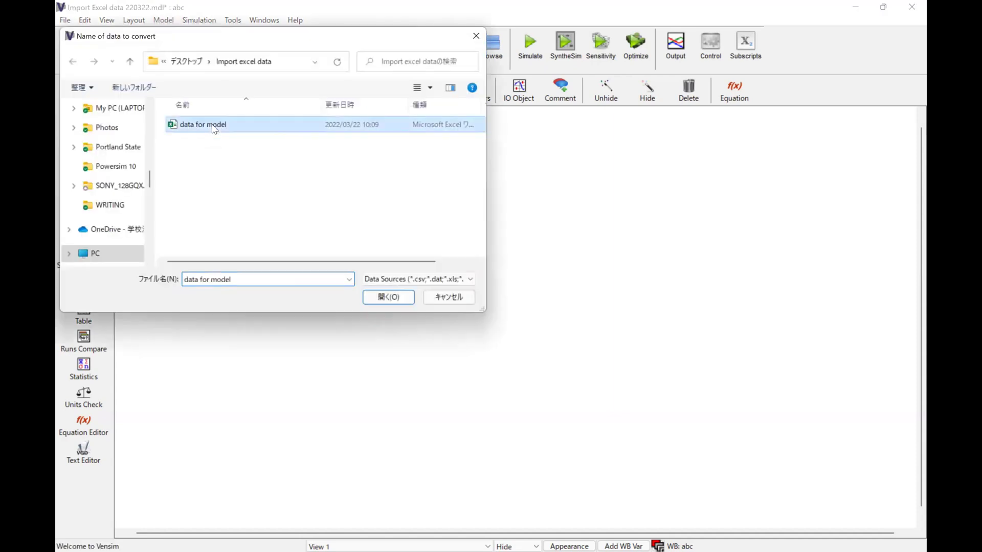
pyautogui.click(389, 297)
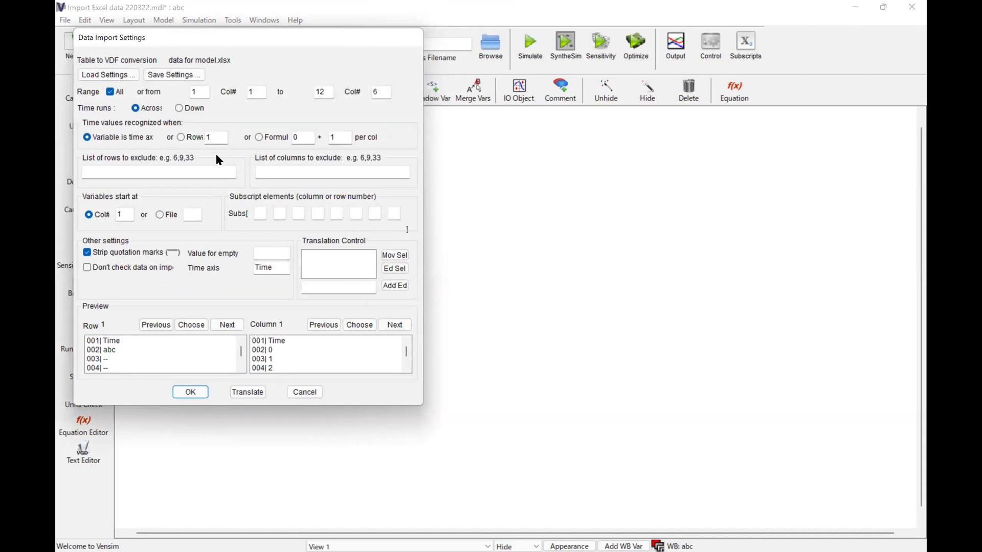
pyautogui.click(111, 93)
pyautogui.click(184, 111)
pyautogui.click(190, 393)
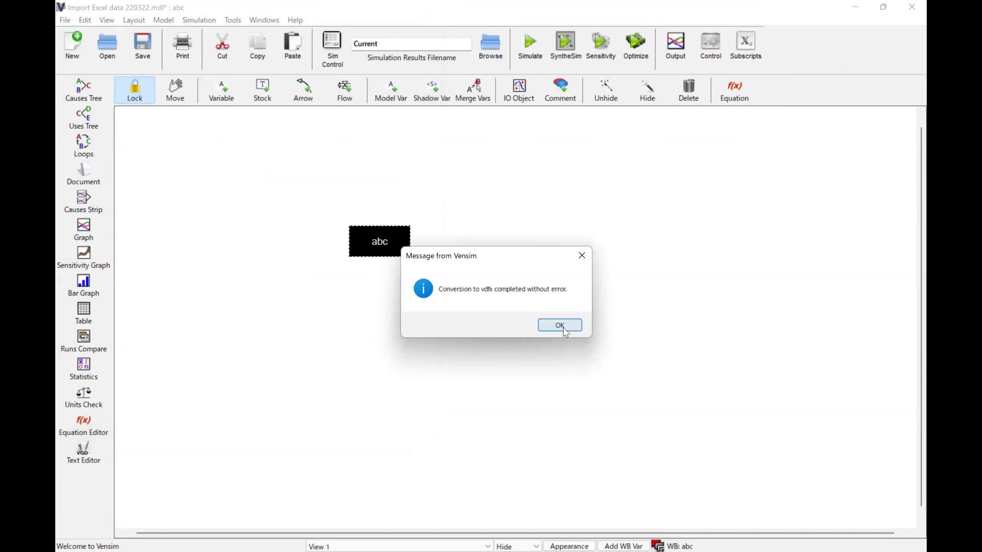
# Dismiss the conversion message and locate the new 4 KB Reference.vdfx in Import excel data
pyautogui.click(560, 326)
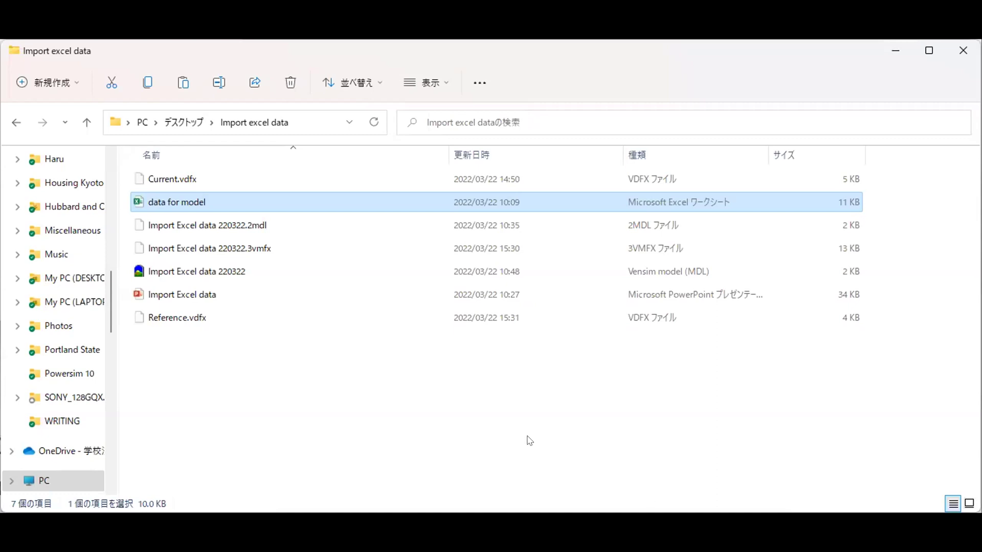
pyautogui.click(444, 318)
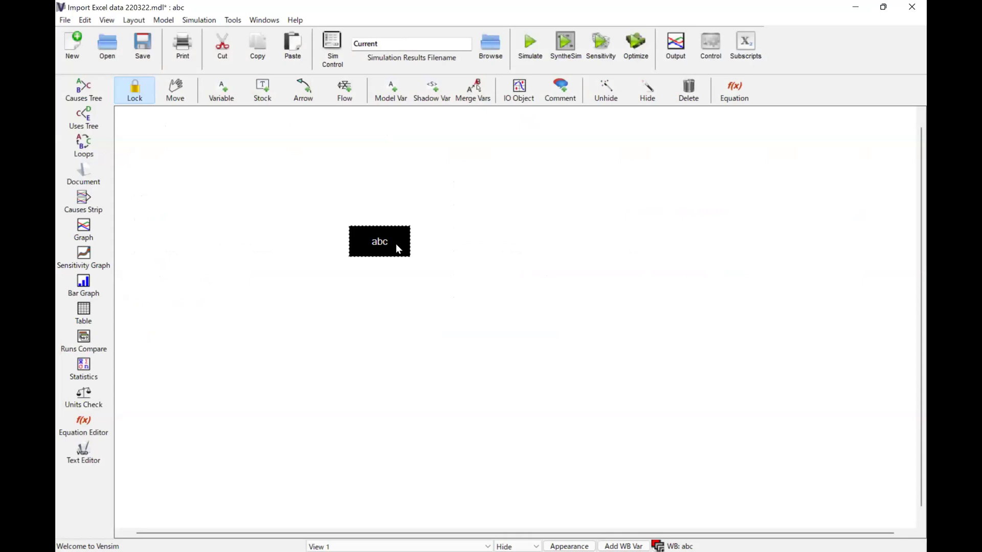
# Graph abc, comparing the imported Reference data with the flat 0.5 Current run
pyautogui.click(89, 235)
# Set Reference.vdfx as the data source in the simulation settings
pyautogui.click(164, 20)
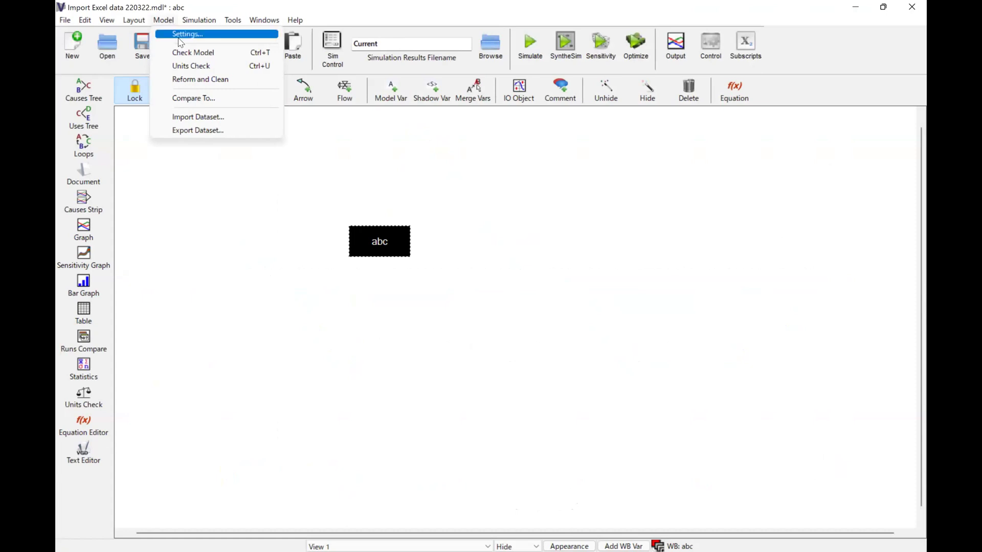
pyautogui.press('Escape')
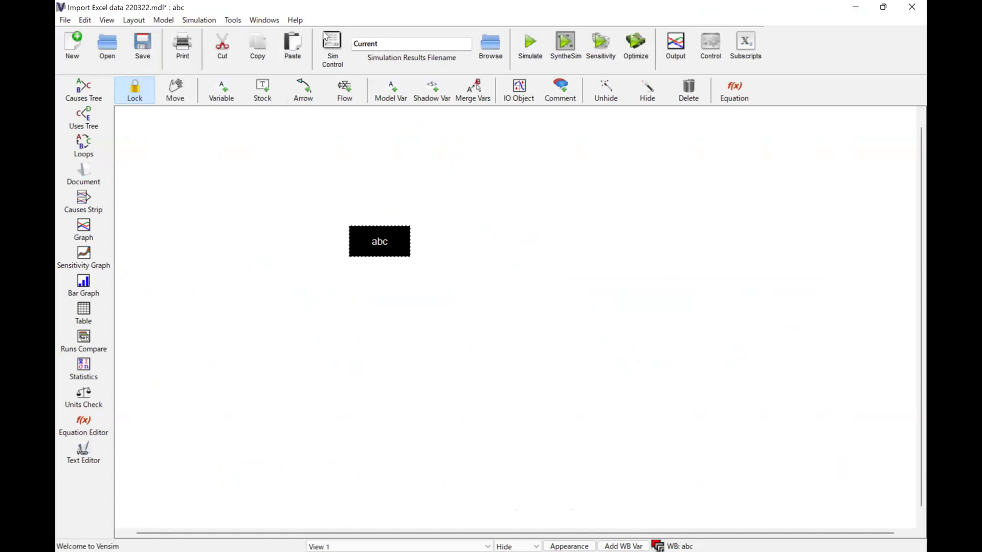
pyautogui.click(340, 63)
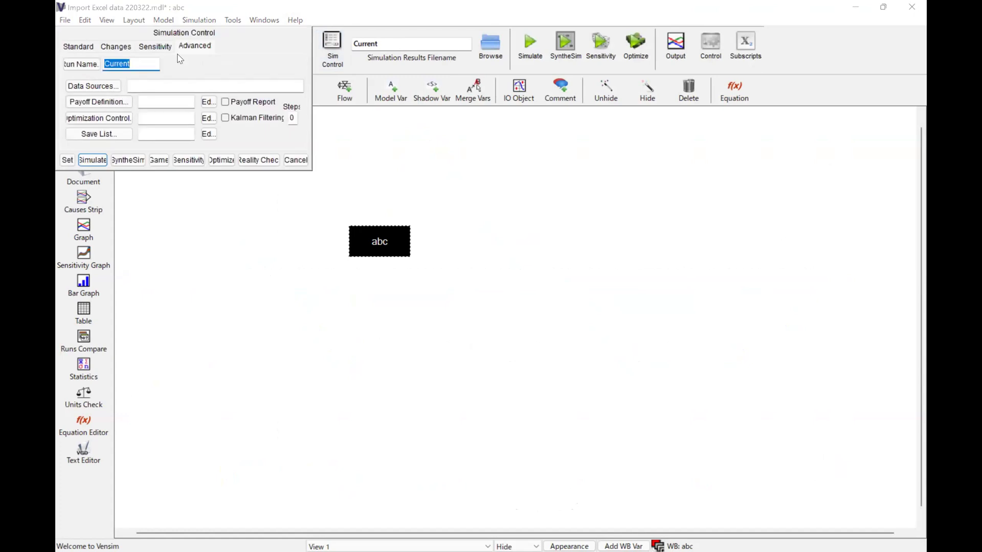
pyautogui.click(111, 88)
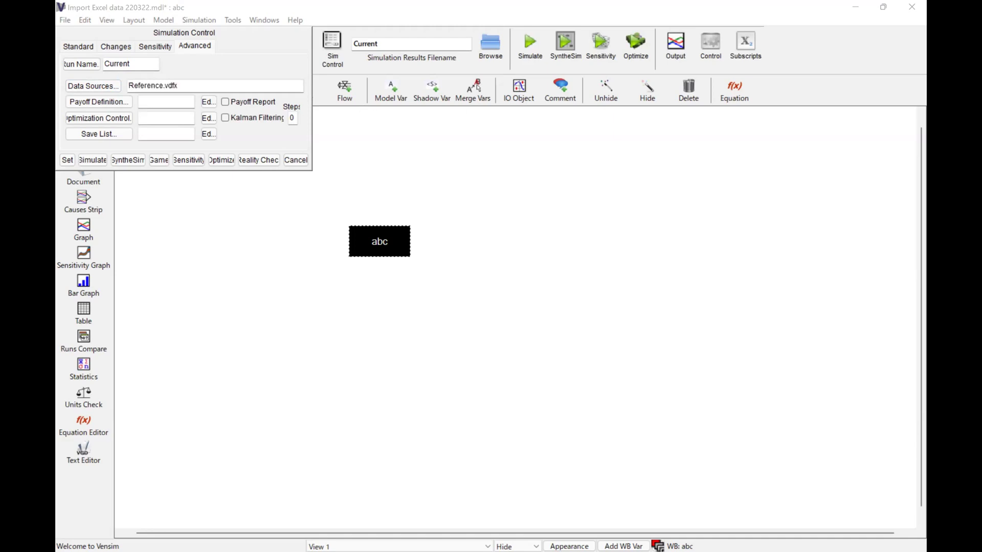
pyautogui.click(67, 161)
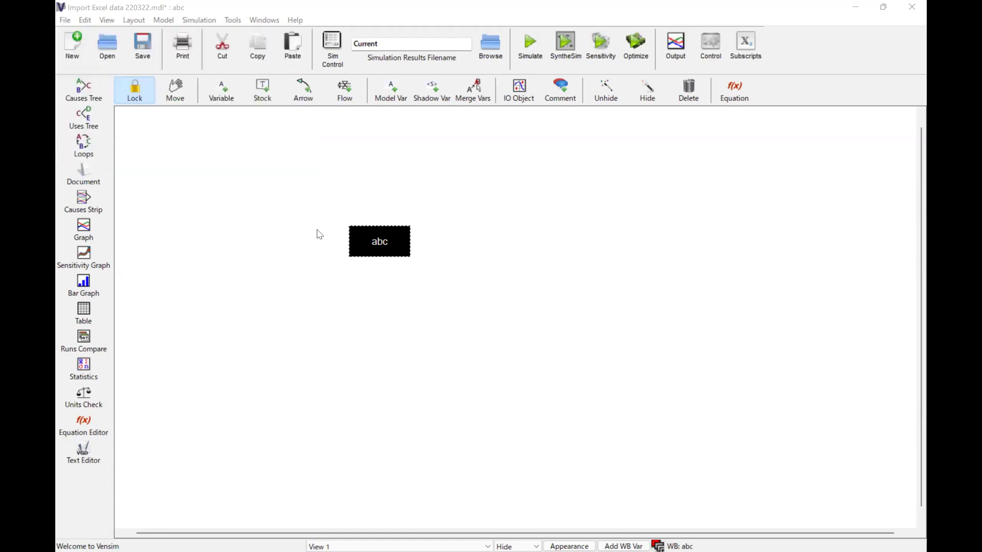
# Change abc's equation to Type Data with the Raw sub-type
pyautogui.click(170, 96)
pyautogui.rightClick(374, 229)
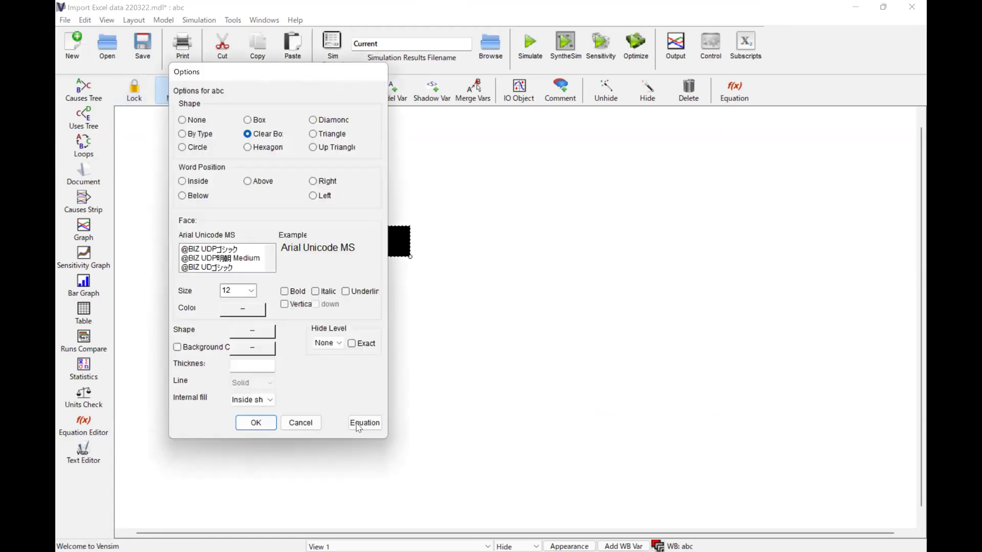
pyautogui.press('Return')
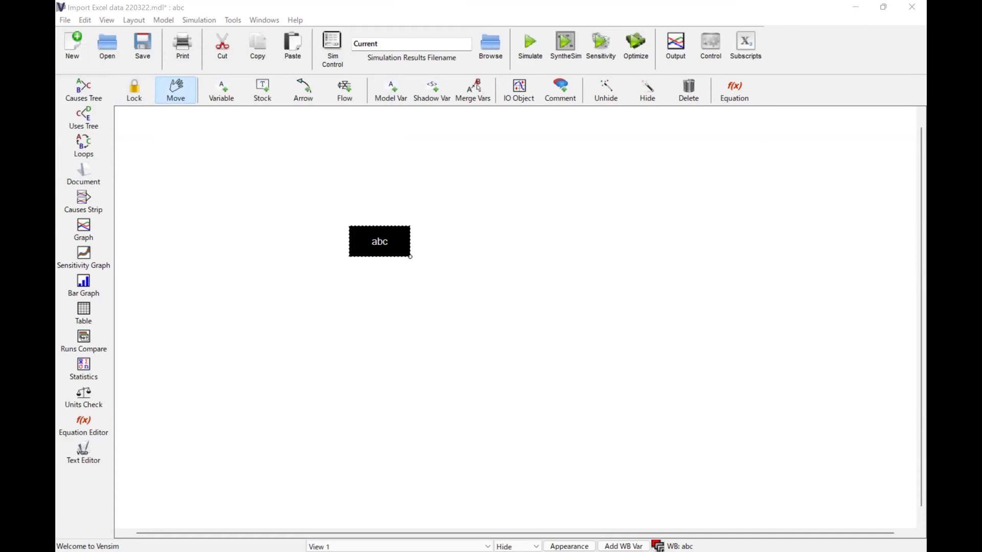
pyautogui.doubleClick(380, 240)
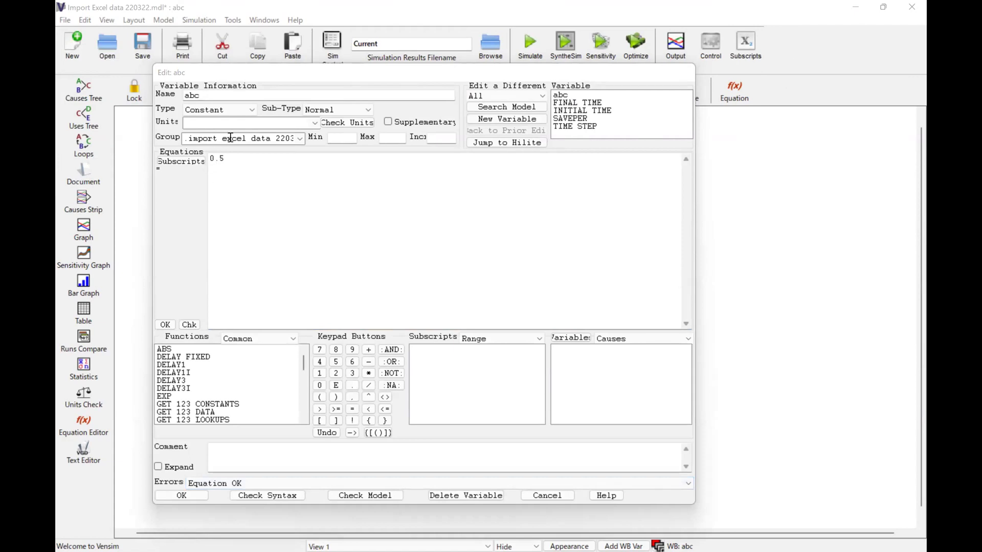
pyautogui.click(250, 109)
pyautogui.click(233, 136)
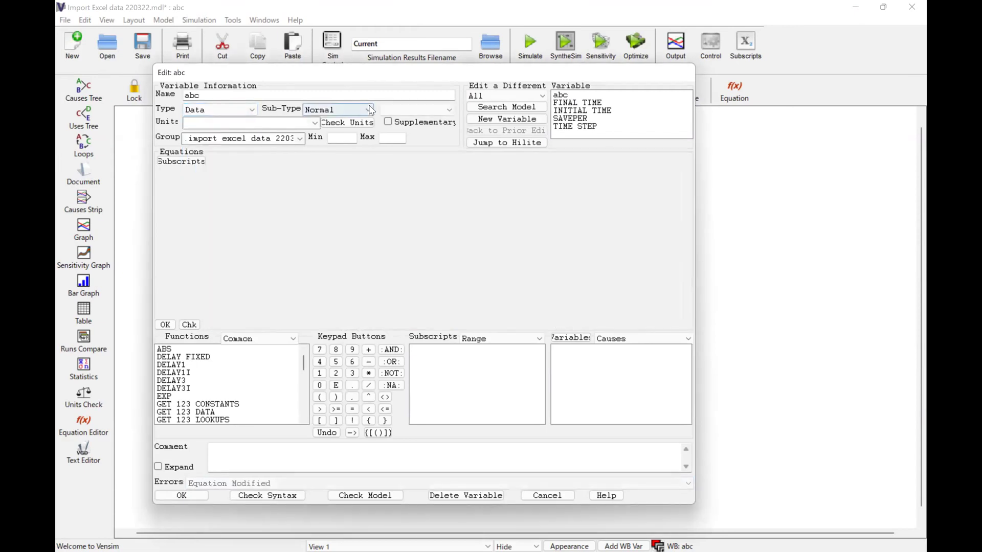
pyautogui.click(450, 110)
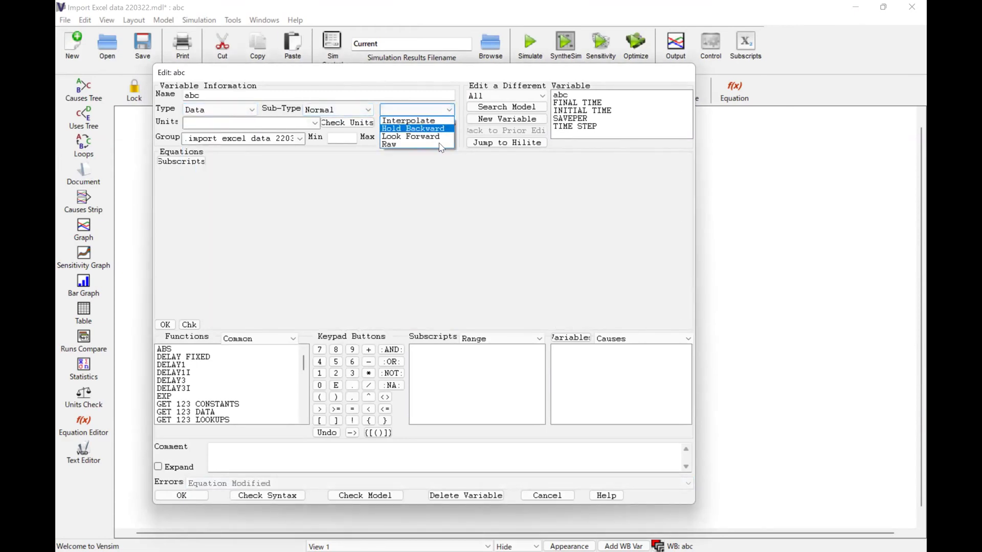
pyautogui.click(440, 145)
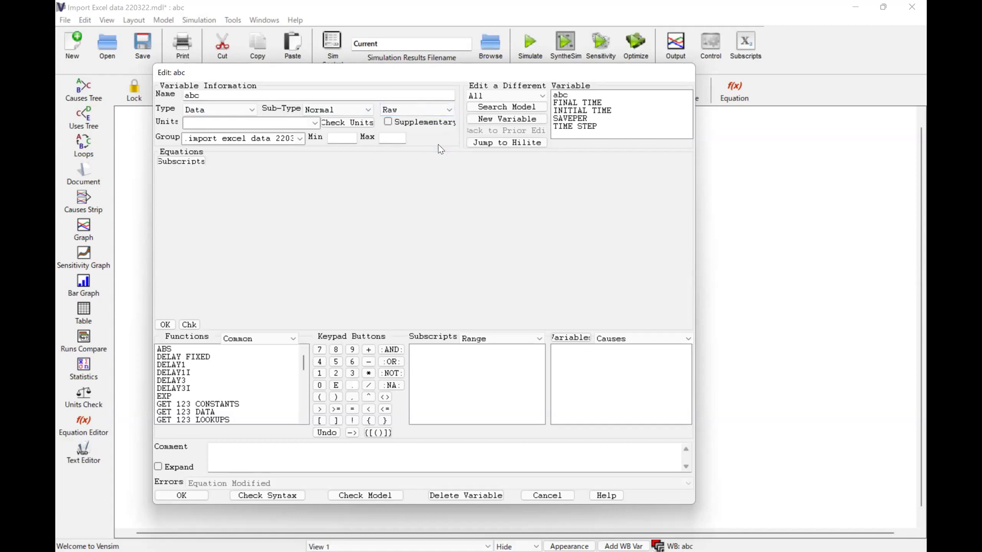
pyautogui.click(188, 494)
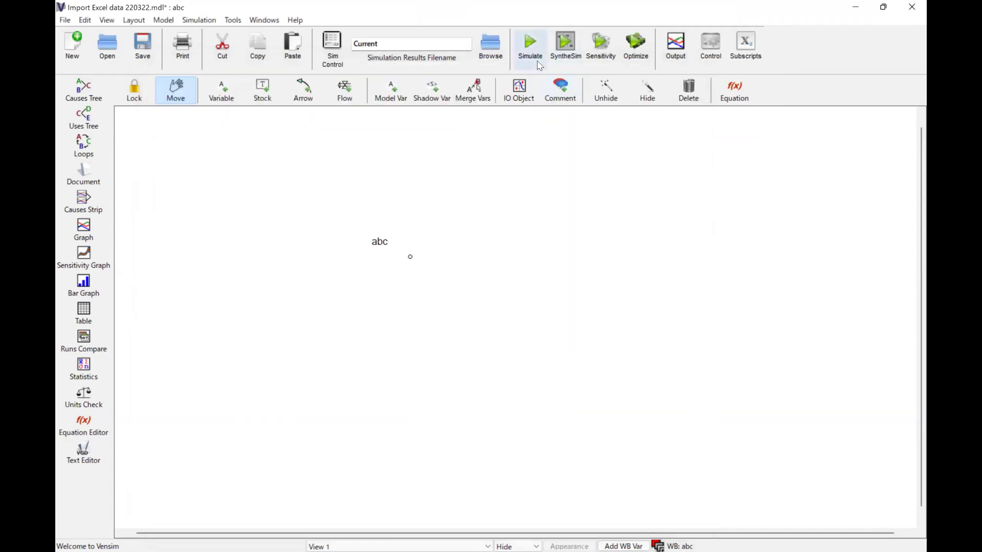
# Re-run the simulation, overwriting the Current dataset, and graph abc
pyautogui.click(538, 62)
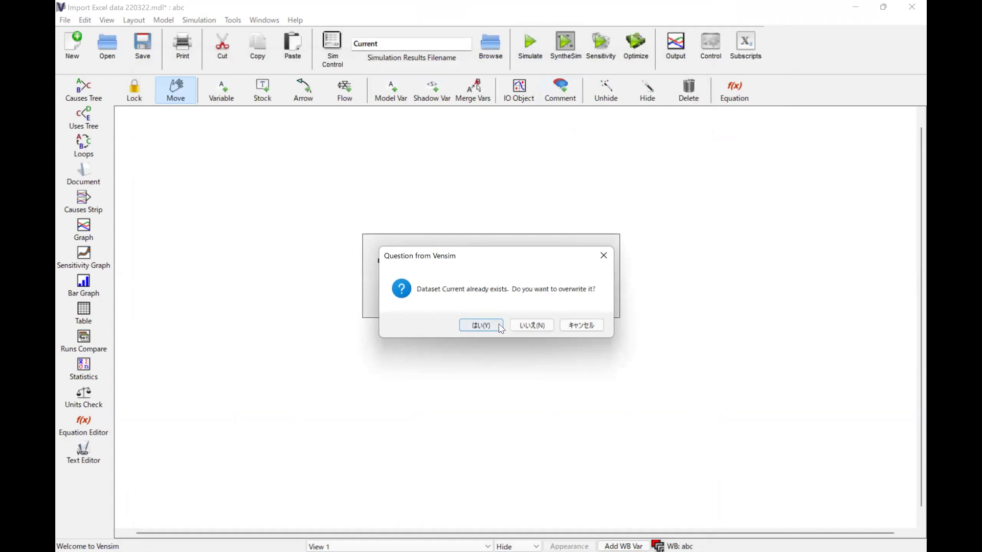
pyautogui.click(502, 330)
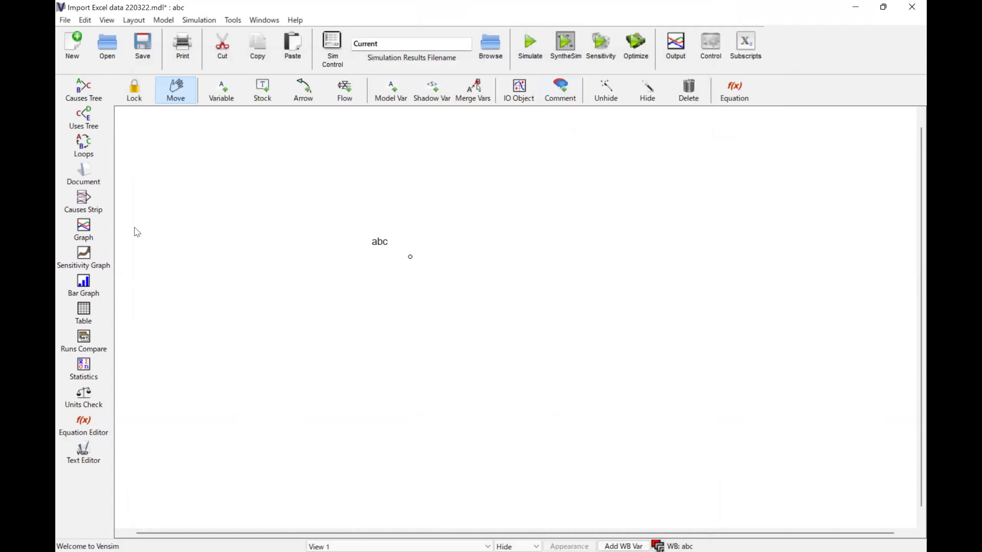
pyautogui.click(91, 231)
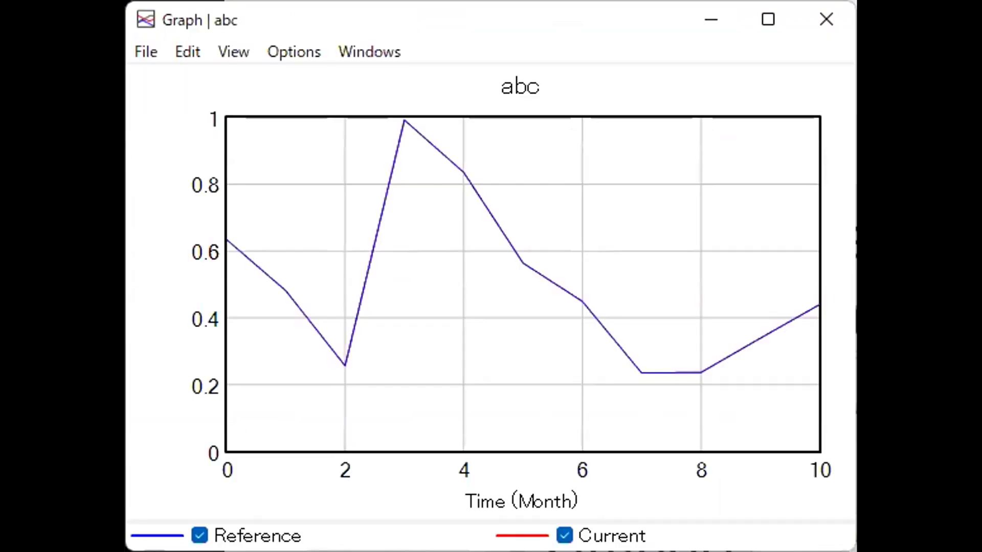
# Hide the Reference run and read abc values along the Current curve, which peaks at 1 in month 3
pyautogui.click(190, 535)
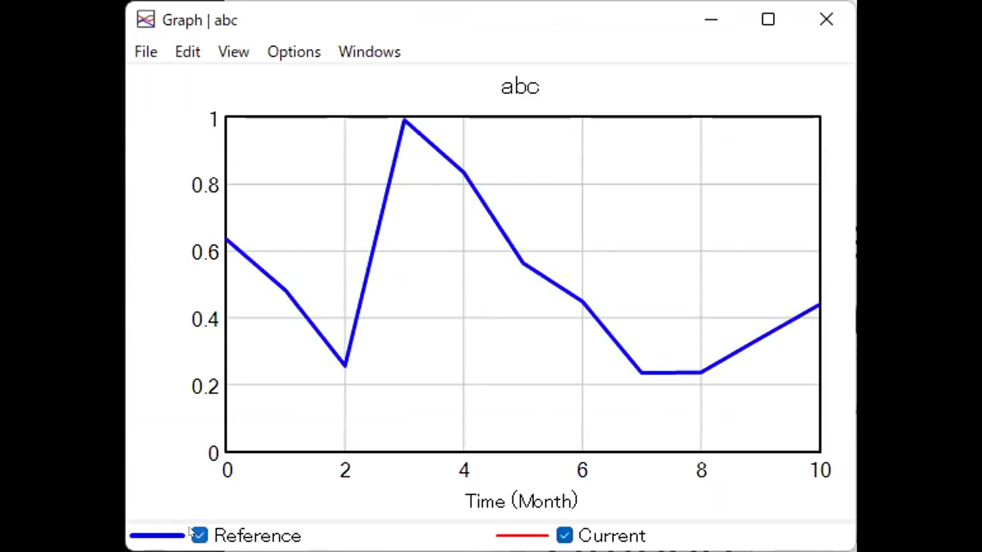
pyautogui.click(198, 535)
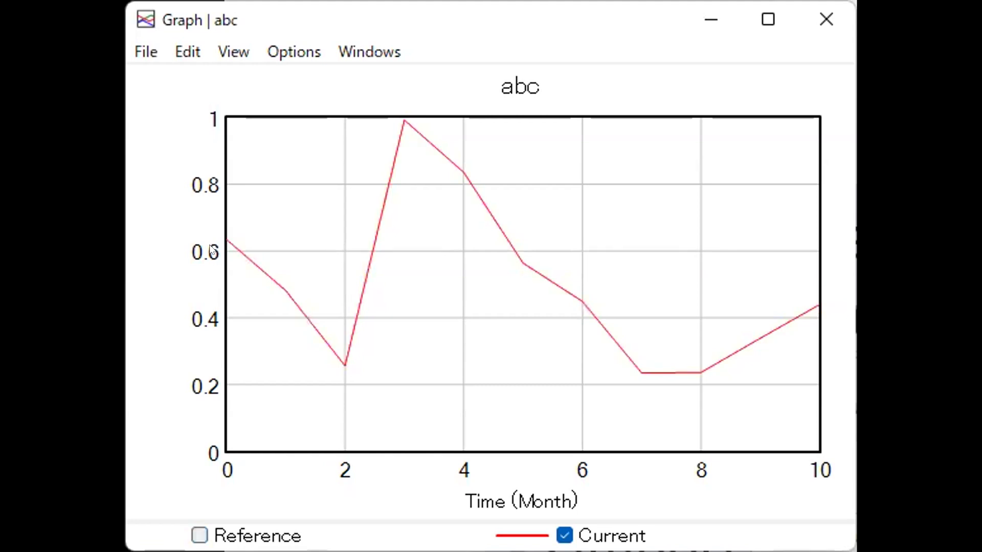
pyautogui.click(240, 256)
pyautogui.moveTo(249, 269); pyautogui.dragTo(251, 273)
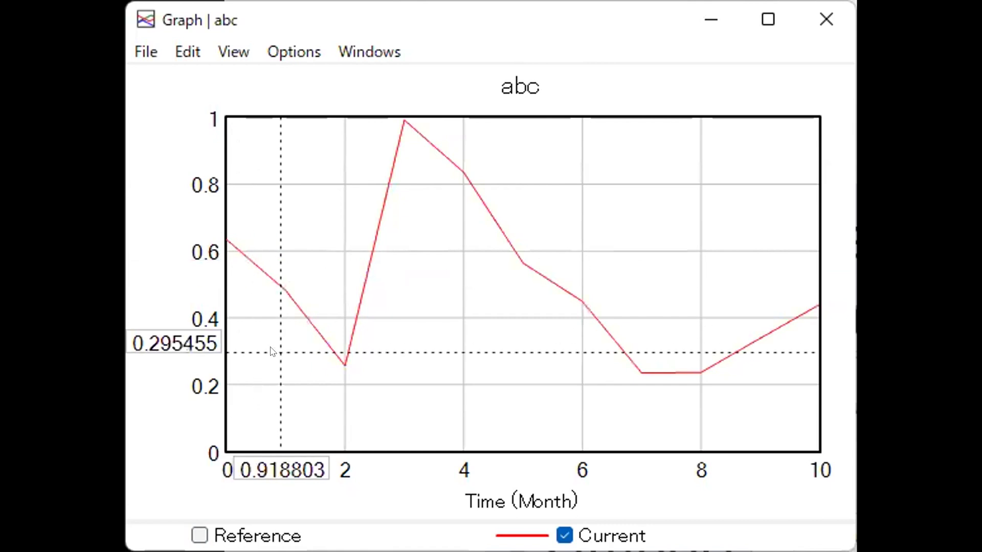